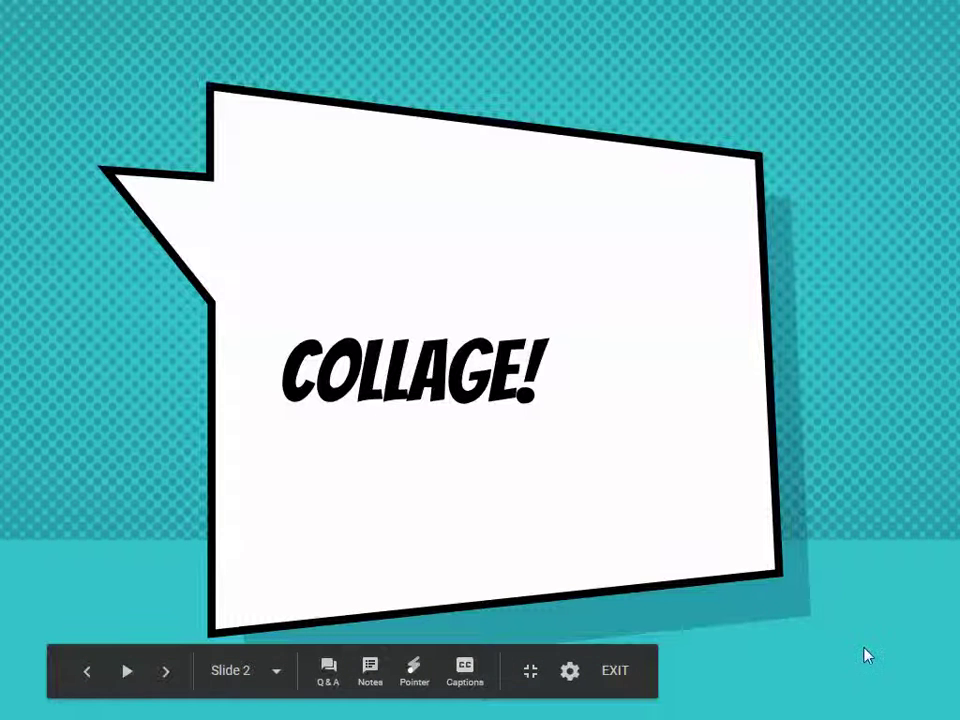
Step: Advance two slides to 'Look online' and bring up the Chrome collage image results
key(Right)
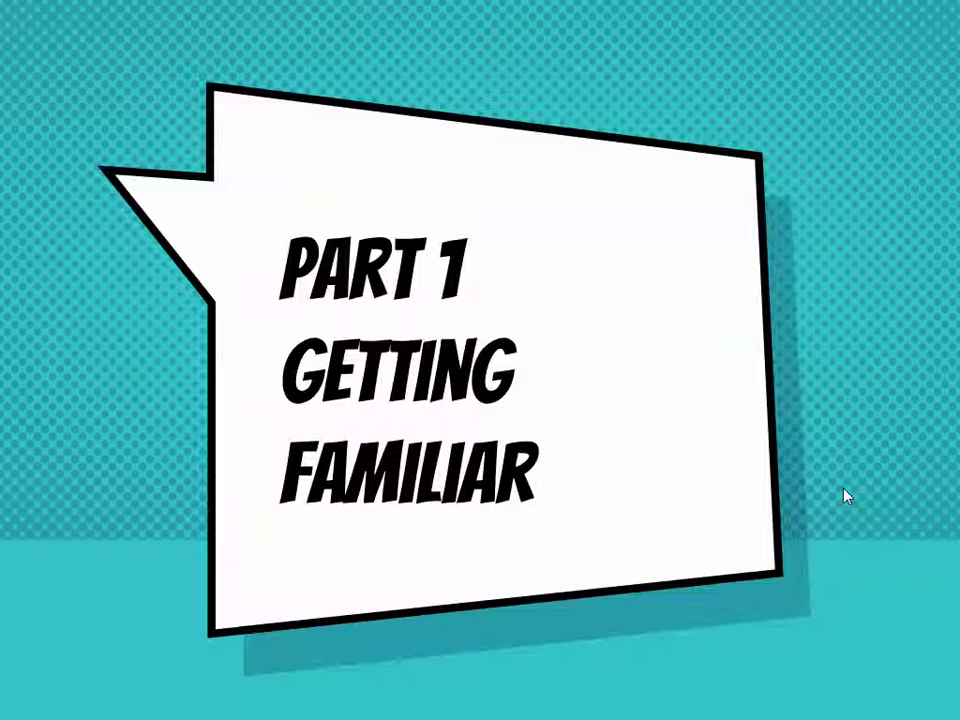
key(Right)
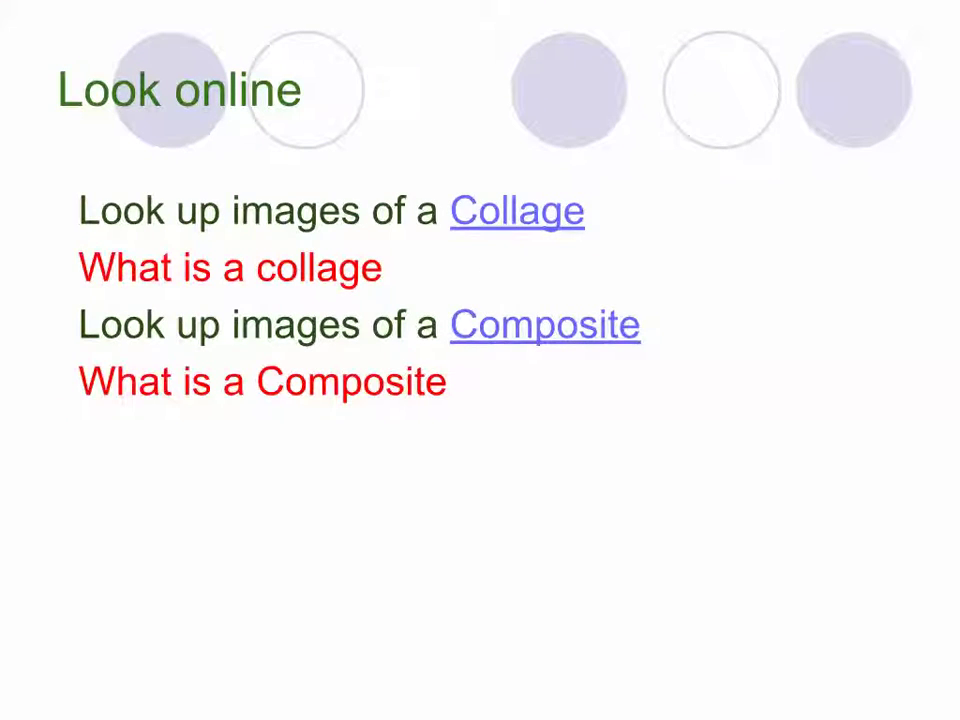
key(alt+Tab)
drag(868, 75, 846, 17)
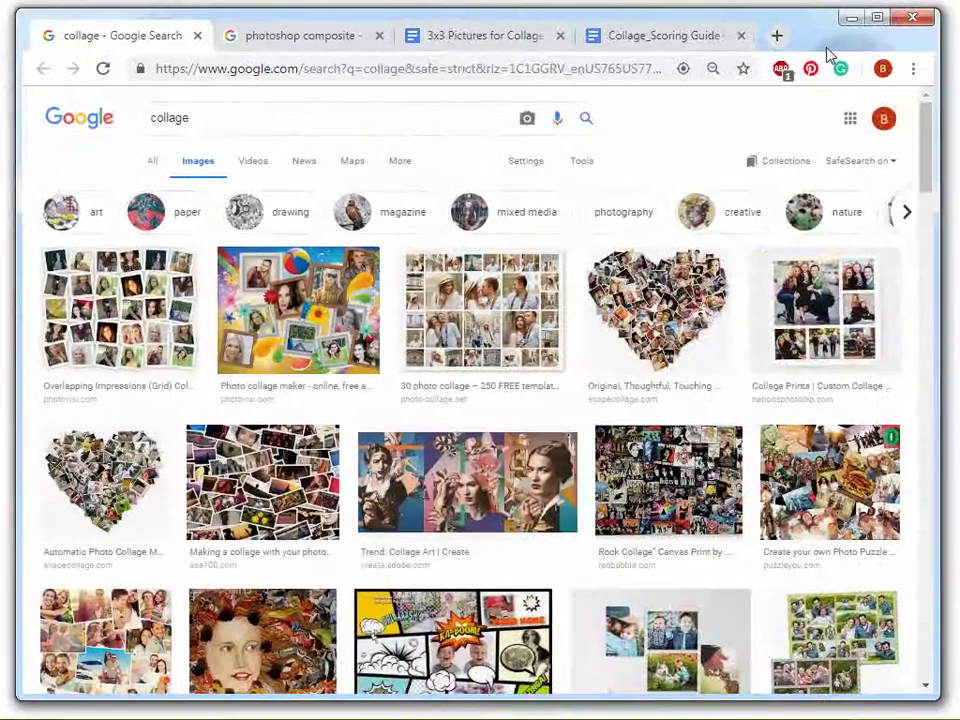
Step: Maximize the browser, scroll the collage results and preview the Daily Post collage
click(876, 20)
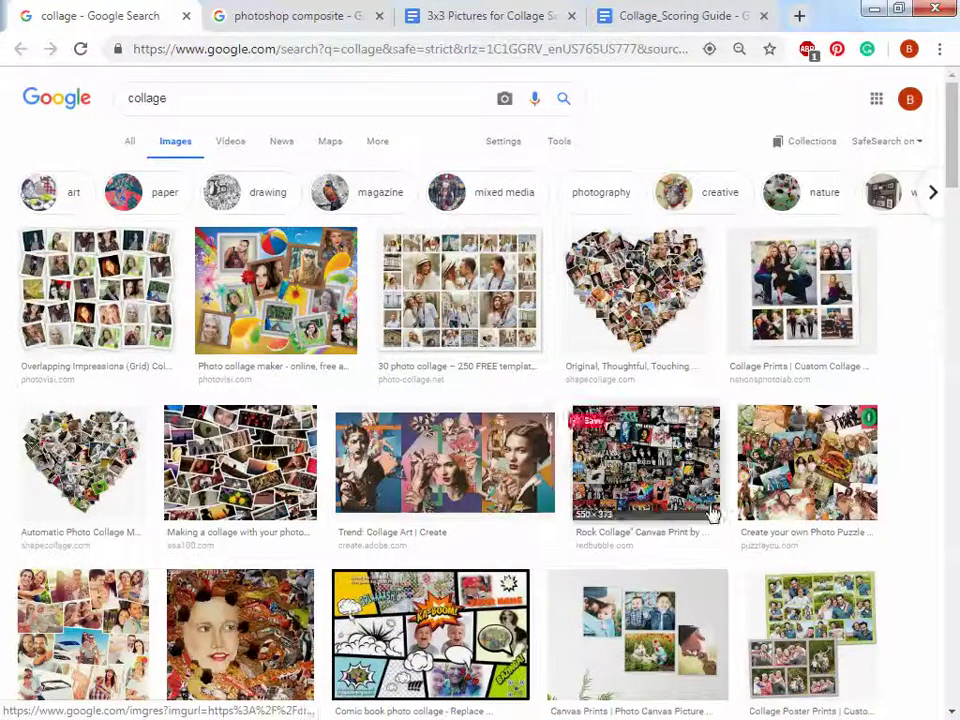
scroll(685, 590, down, 1)
scroll(678, 596, down, 1)
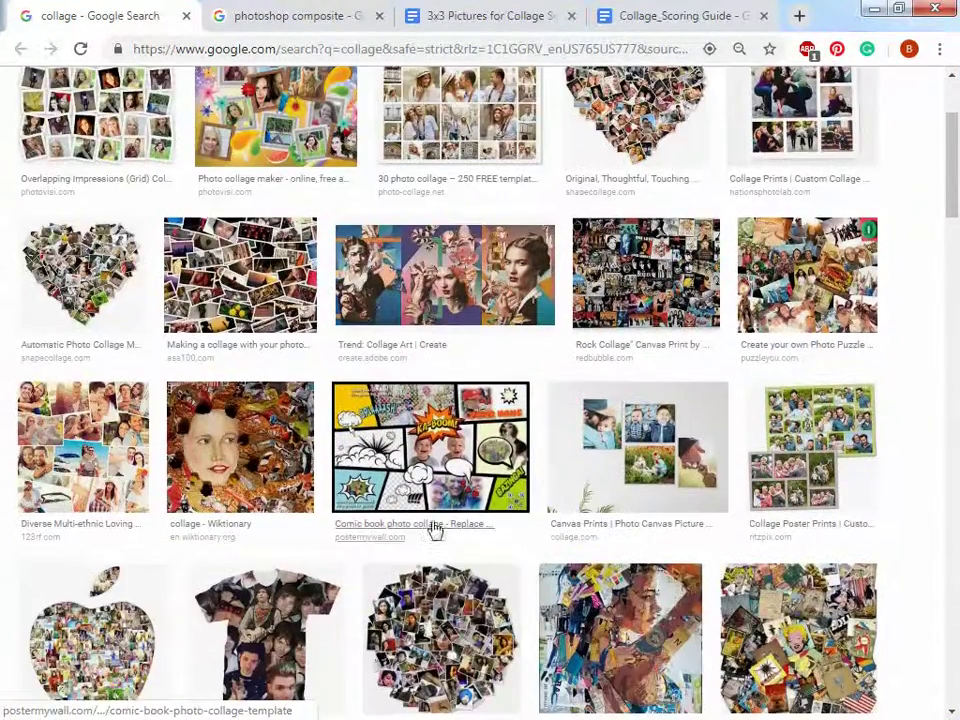
scroll(470, 530, down, 1)
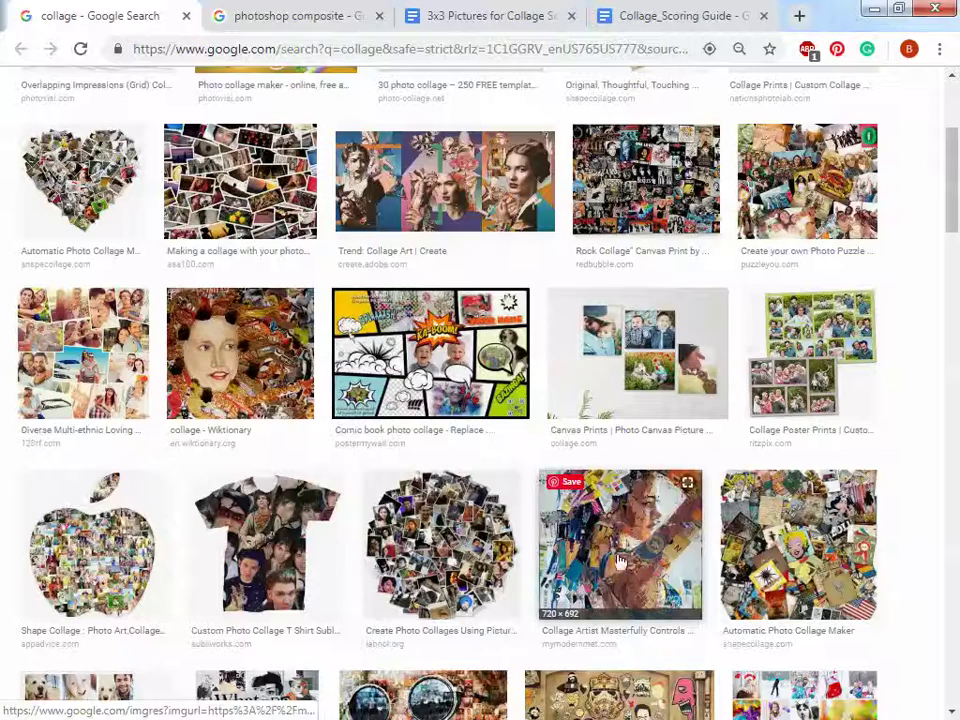
scroll(640, 549, down, 1)
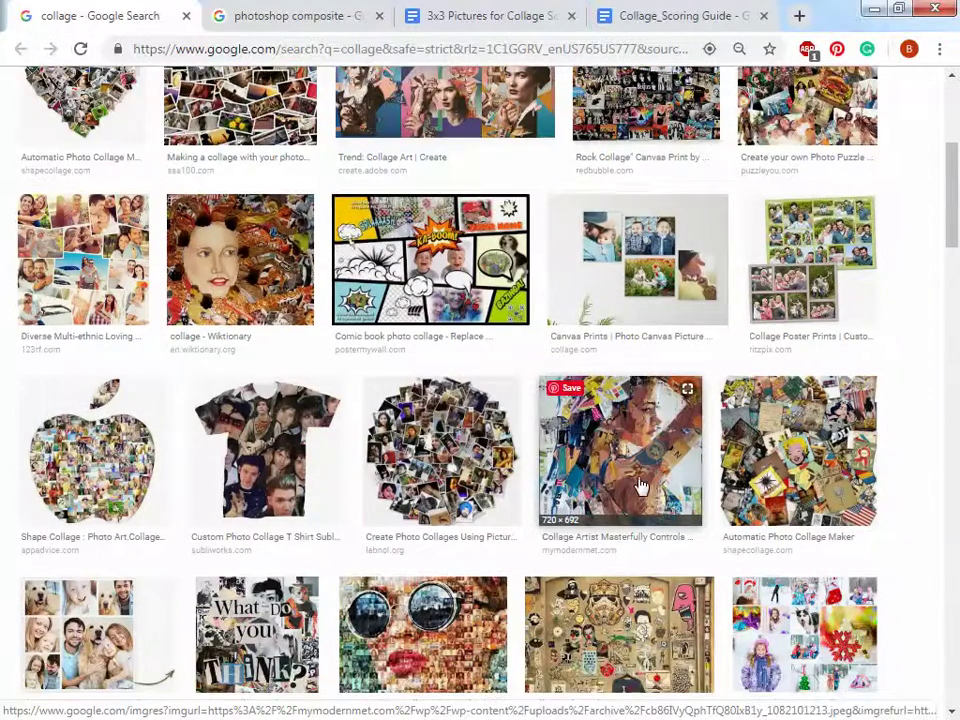
scroll(640, 549, down, 2)
click(650, 550)
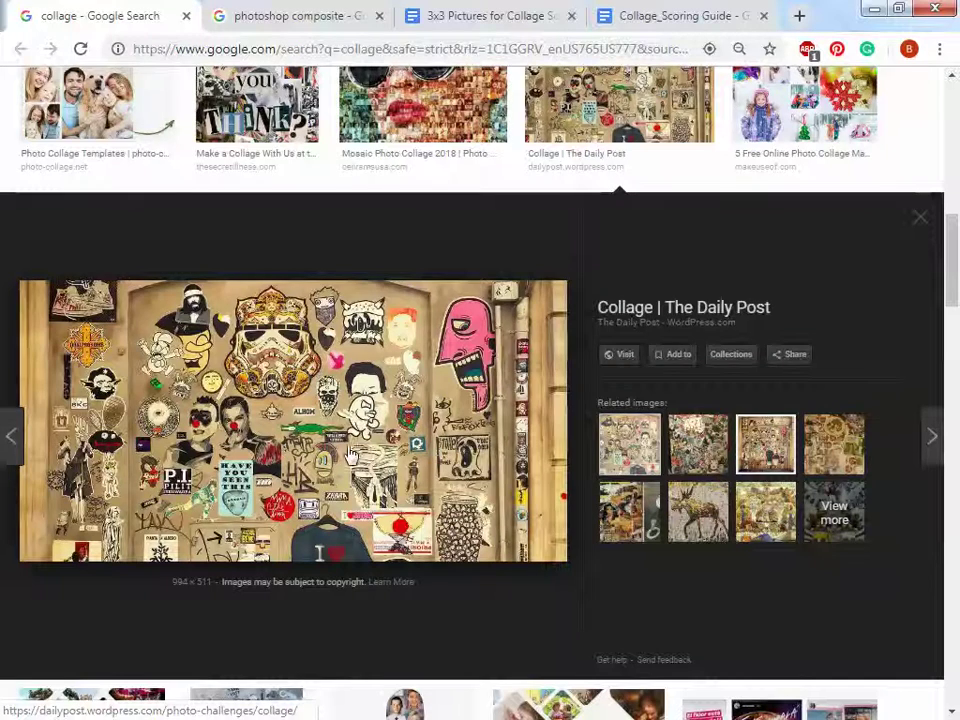
Step: Scroll further, then switch to the photoshop composite image results
scroll(345, 455, down, 3)
scroll(345, 457, down, 1)
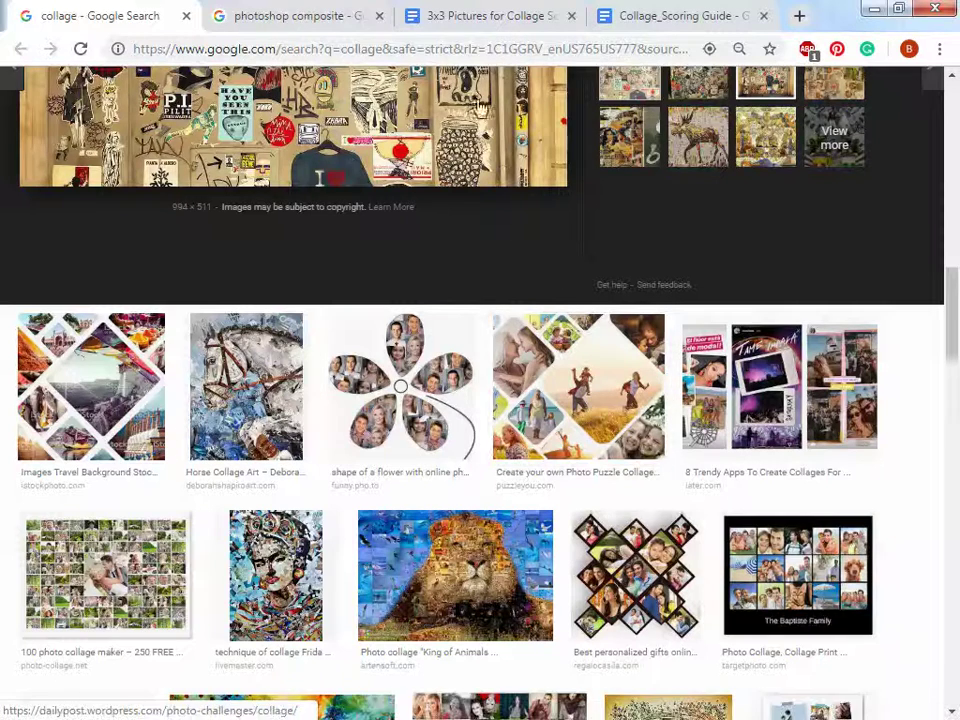
click(320, 18)
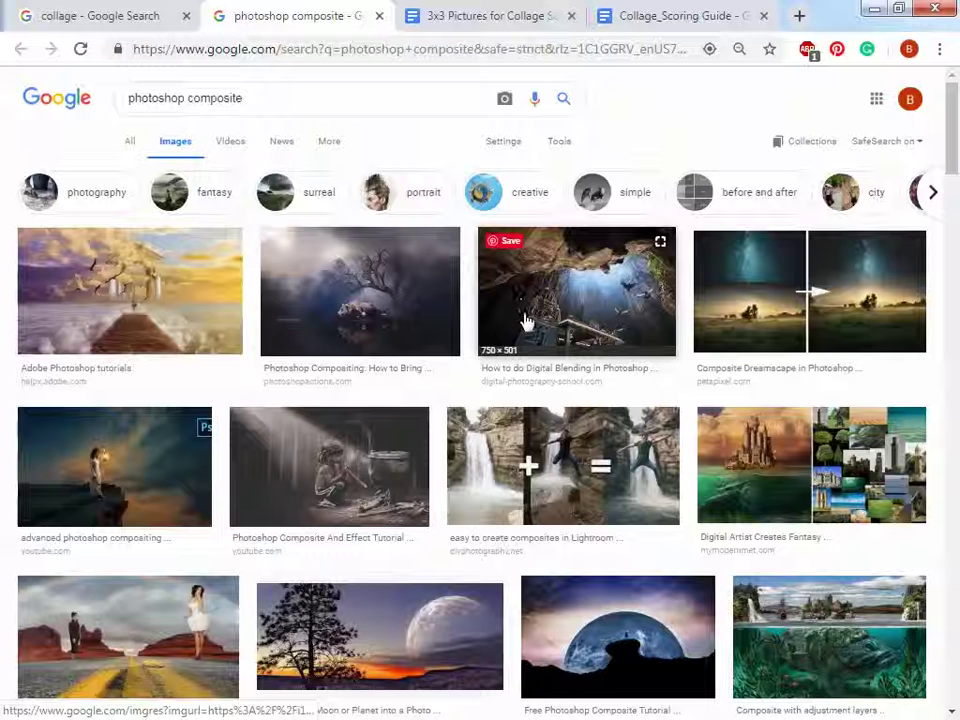
Step: Preview the Adobe Photoshop tutorials composite, browse the results, then open the 3x3 Scoring Guide
click(200, 325)
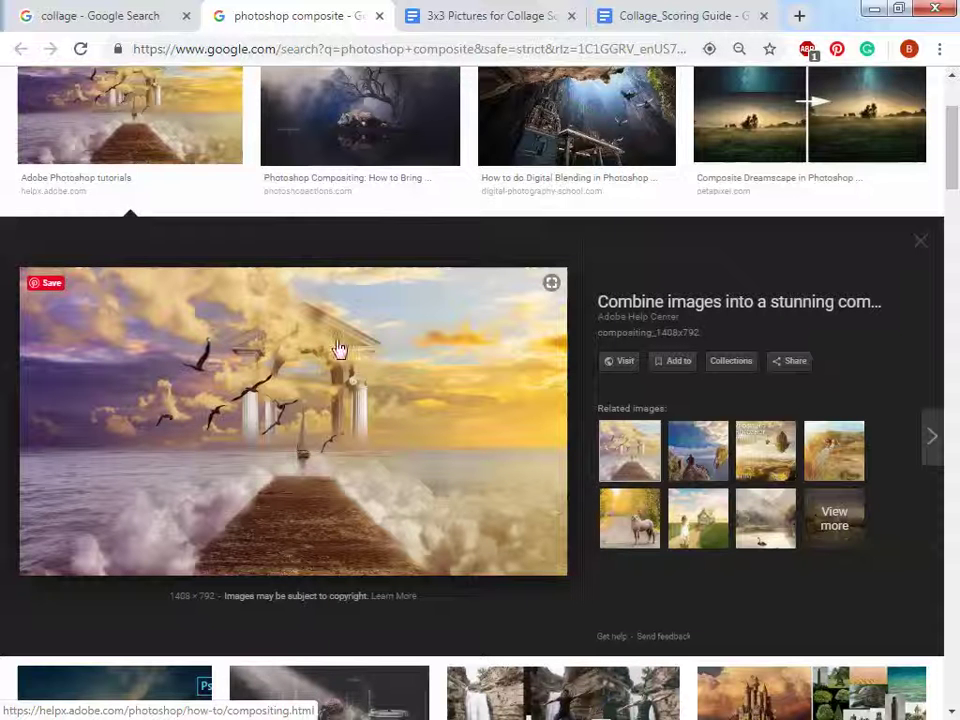
scroll(420, 388, down, 2)
scroll(420, 388, down, 6)
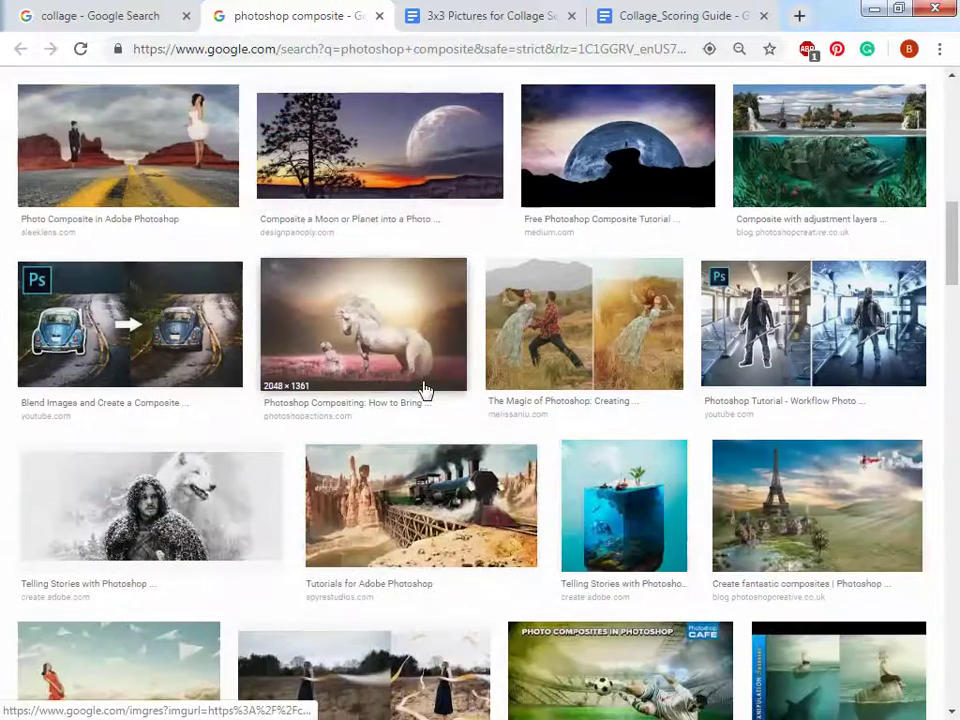
scroll(437, 381, down, 1)
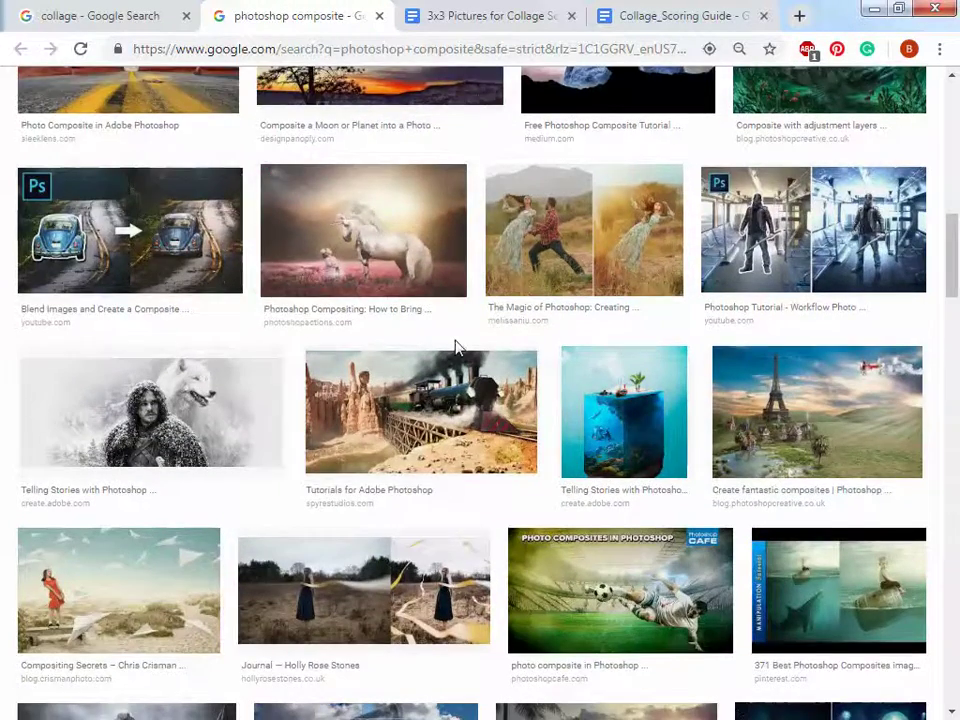
scroll(450, 355, down, 2)
scroll(476, 328, up, 4)
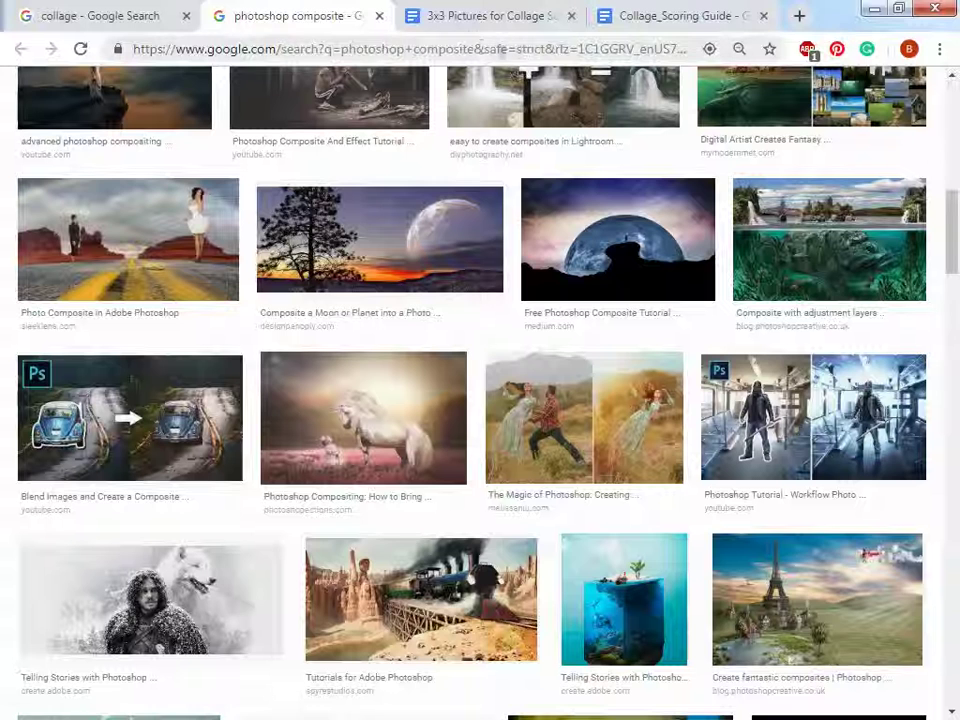
click(466, 20)
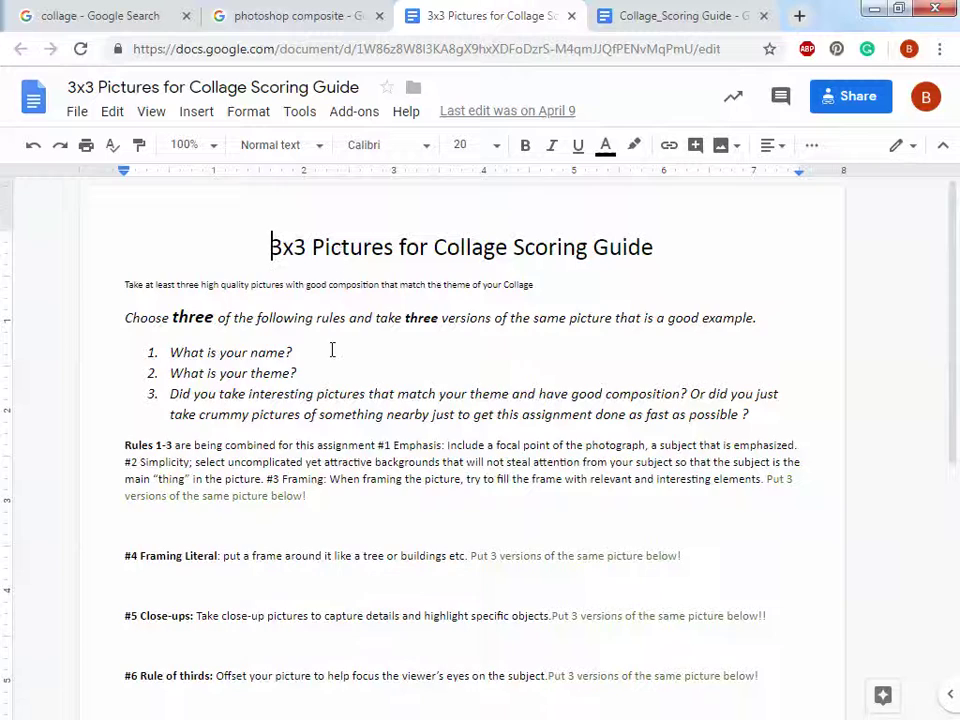
scroll(320, 370, down, 2)
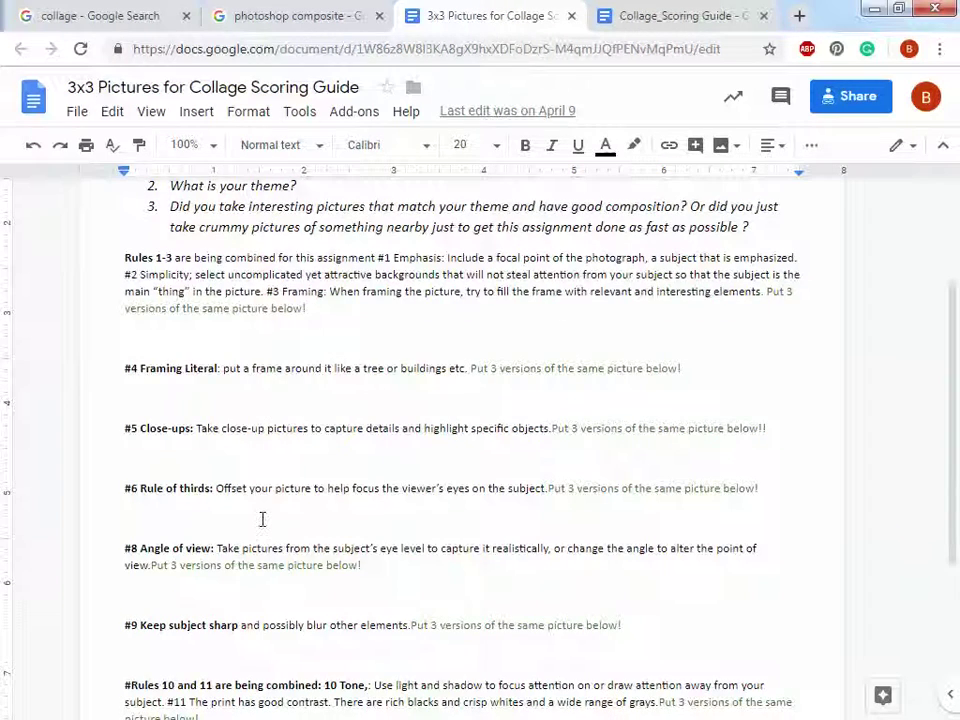
scroll(261, 519, down, 2)
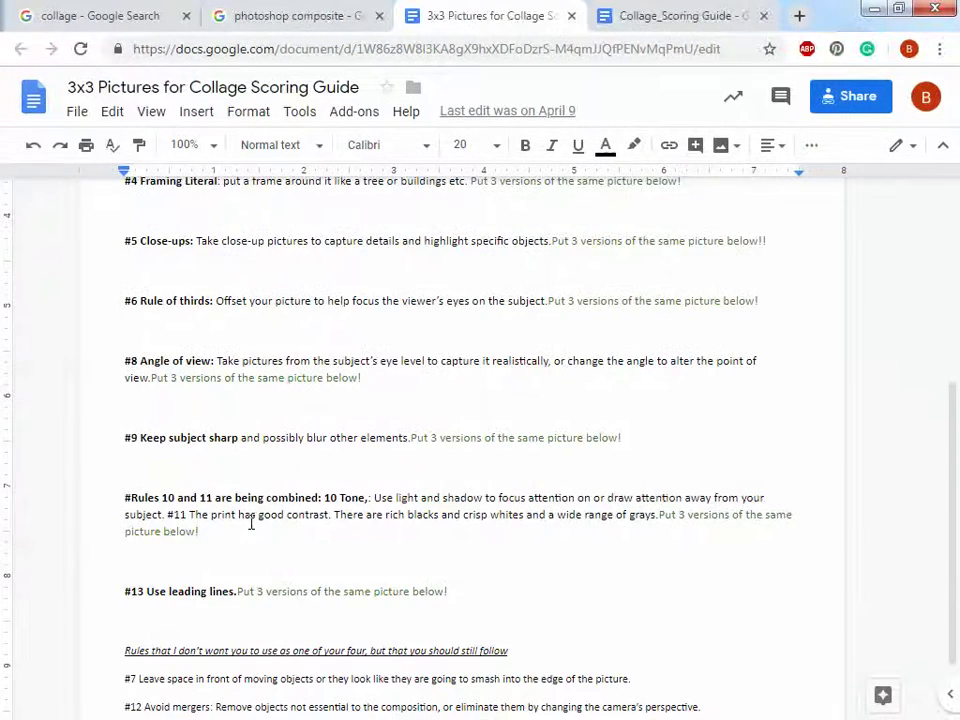
scroll(251, 524, down, 1)
scroll(253, 536, up, 4)
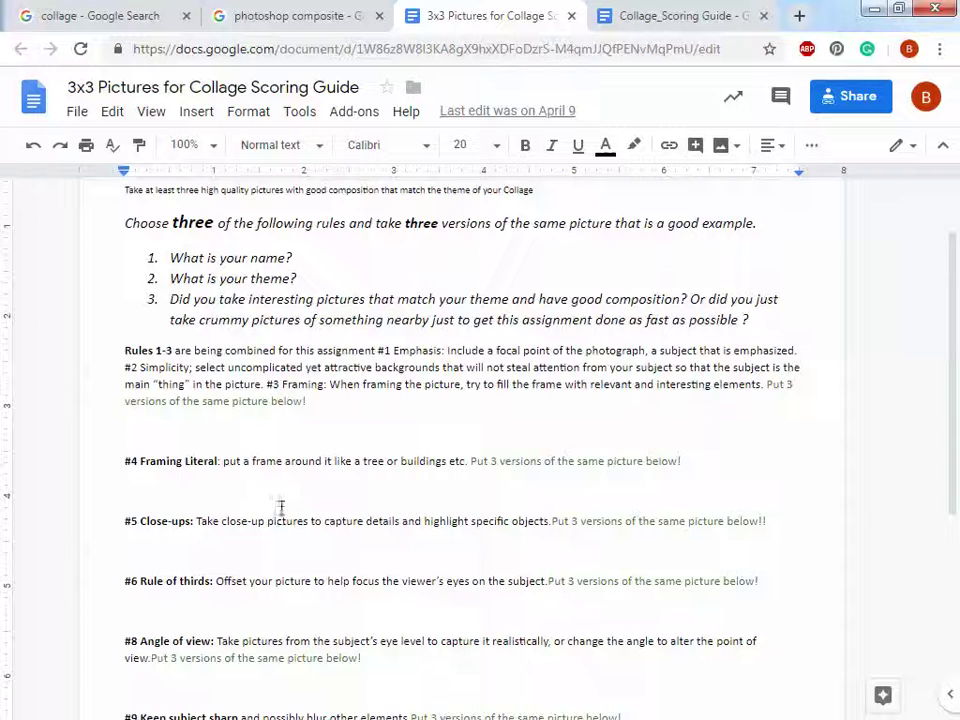
scroll(286, 443, up, 1)
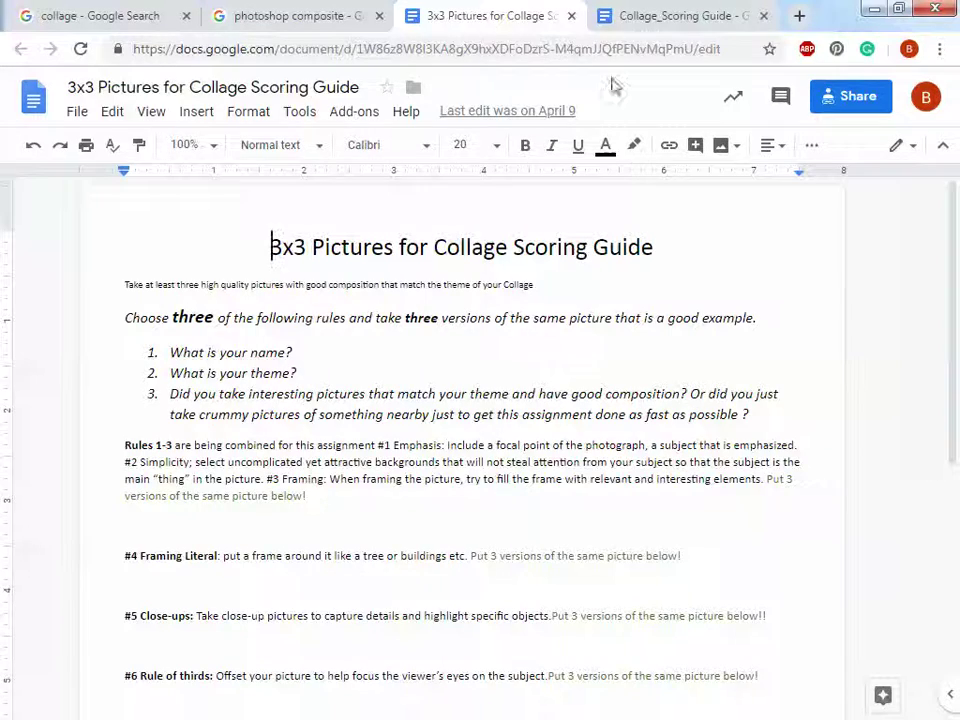
Step: Open the Collage_Scoring Guide document and scroll through its rubric items
click(659, 16)
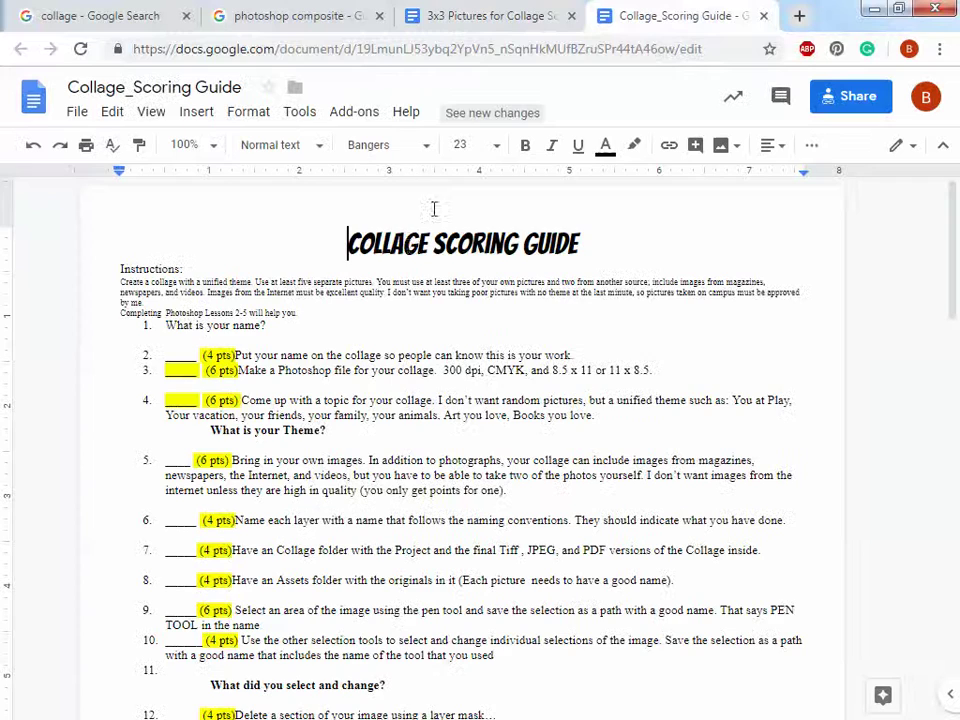
scroll(408, 246, down, 15)
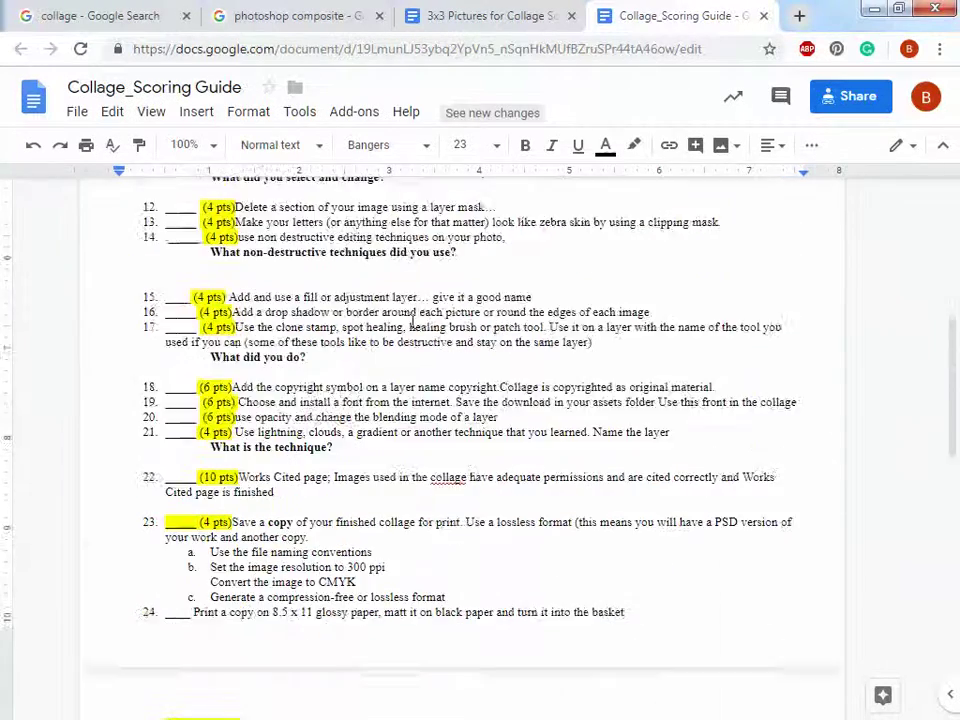
scroll(414, 420, up, 15)
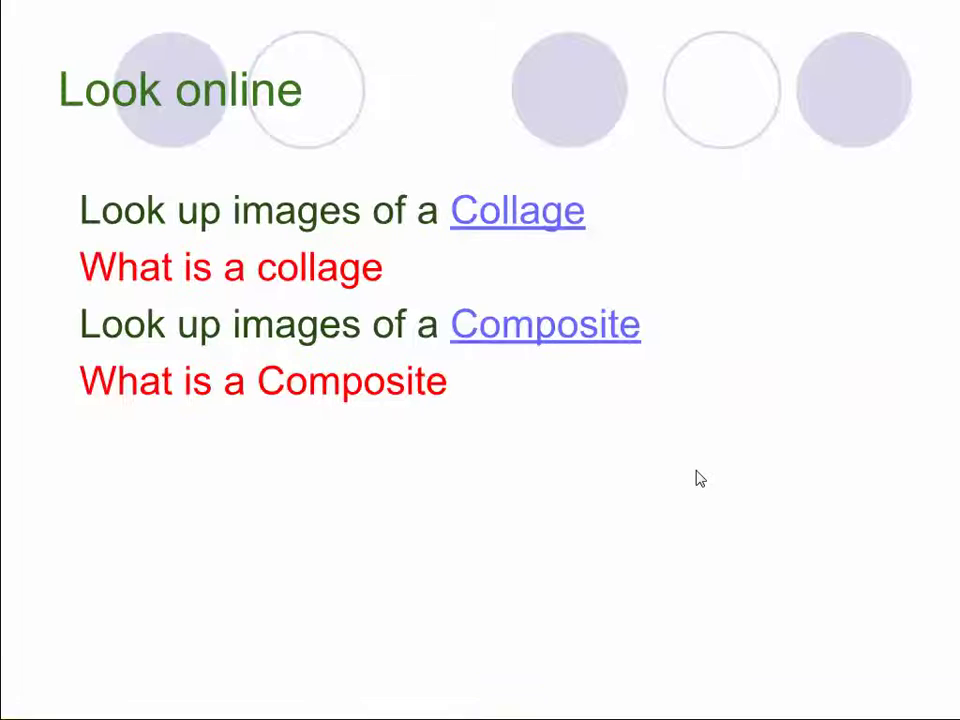
Step: Advance past 'Look at 3x3 Collage' to the 'Make a Photoshop file for your collage' slide
click(714, 482)
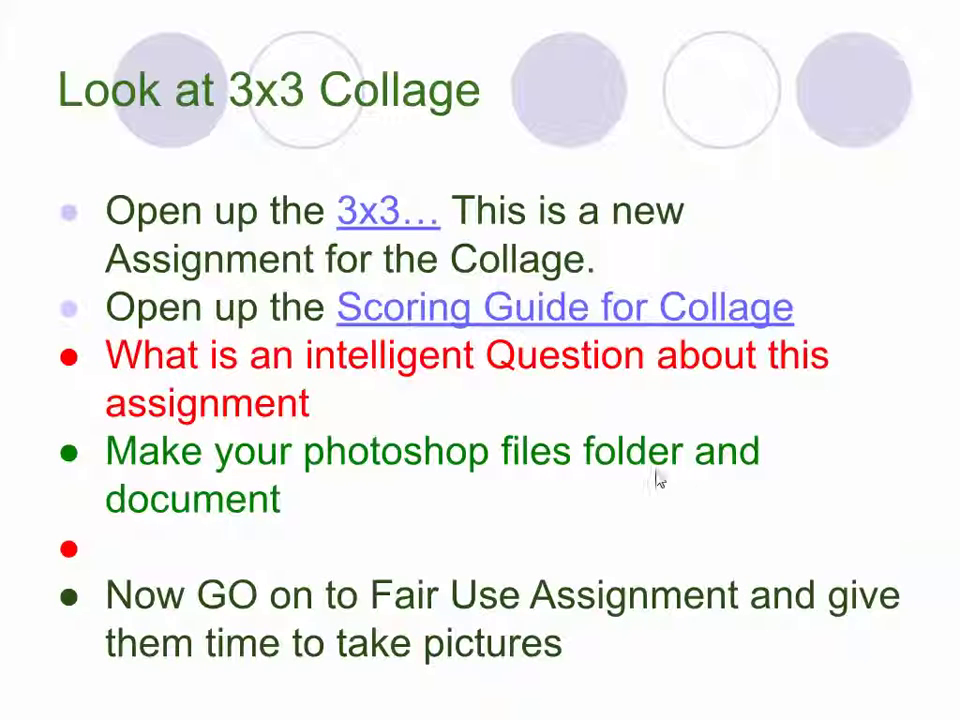
click(567, 480)
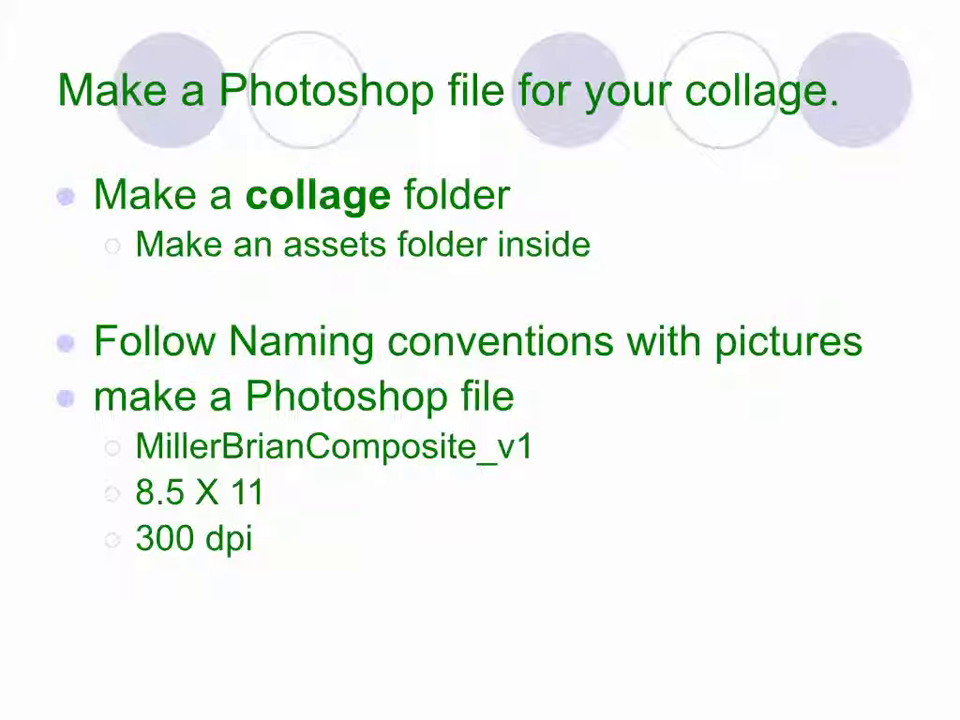
key(alt+Tab)
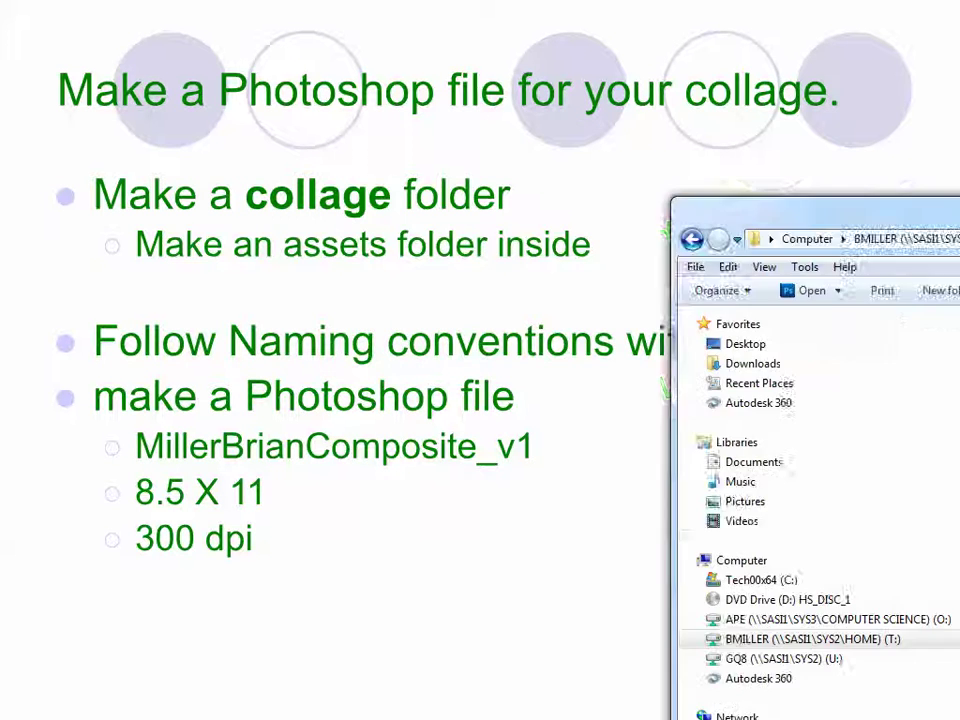
Step: Browse T: > CreativeComputer > Collage > Collage Miller 2019 > Assets Collage 2019 to view the images
click(183, 497)
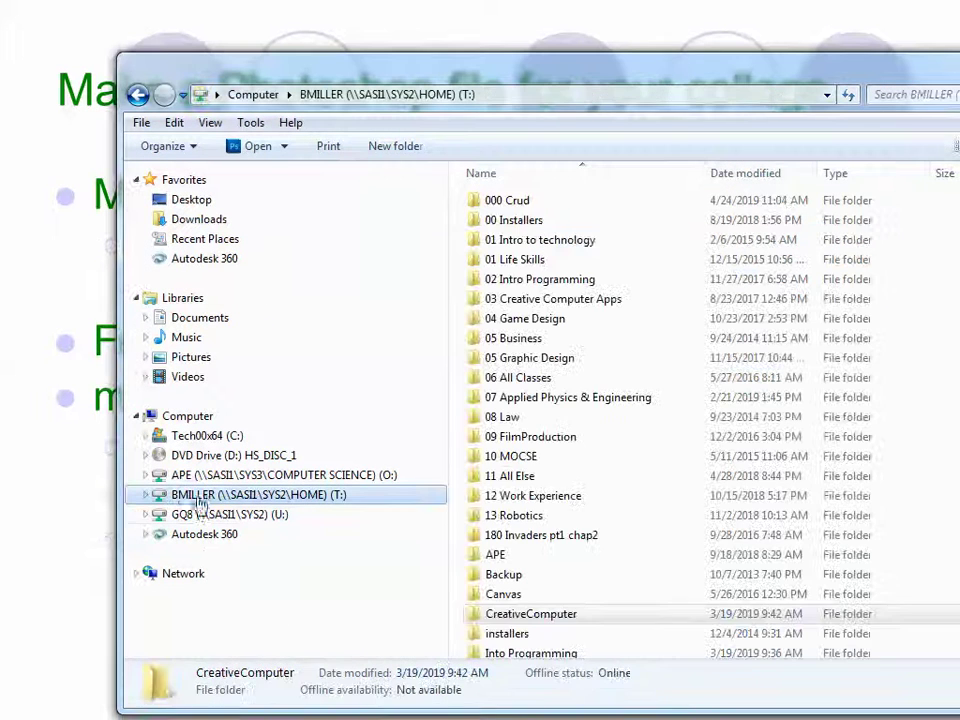
double_click(503, 617)
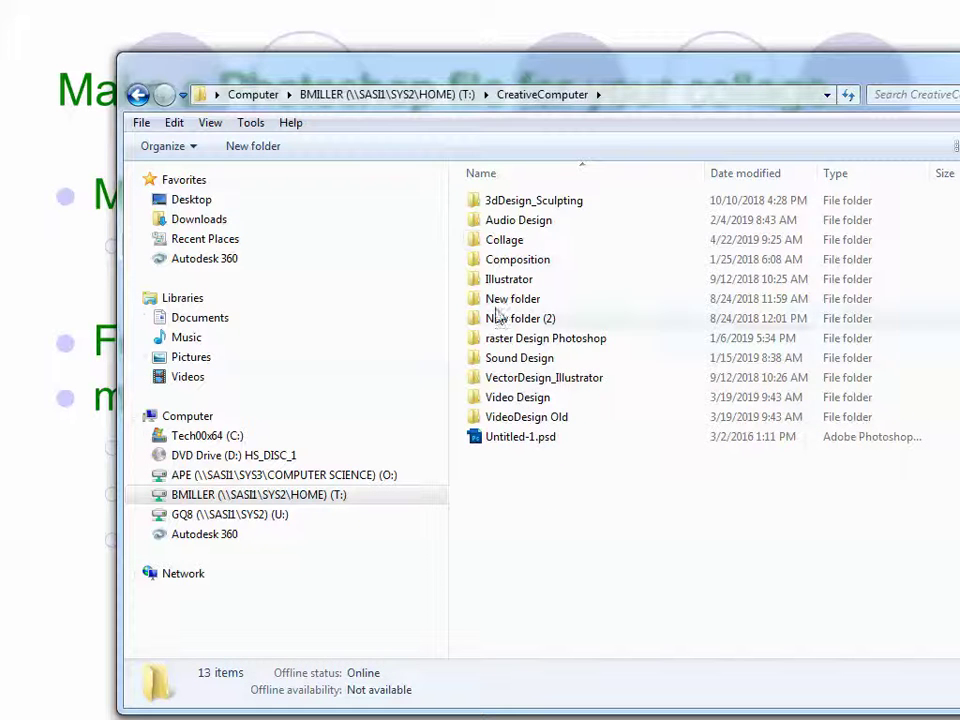
double_click(495, 242)
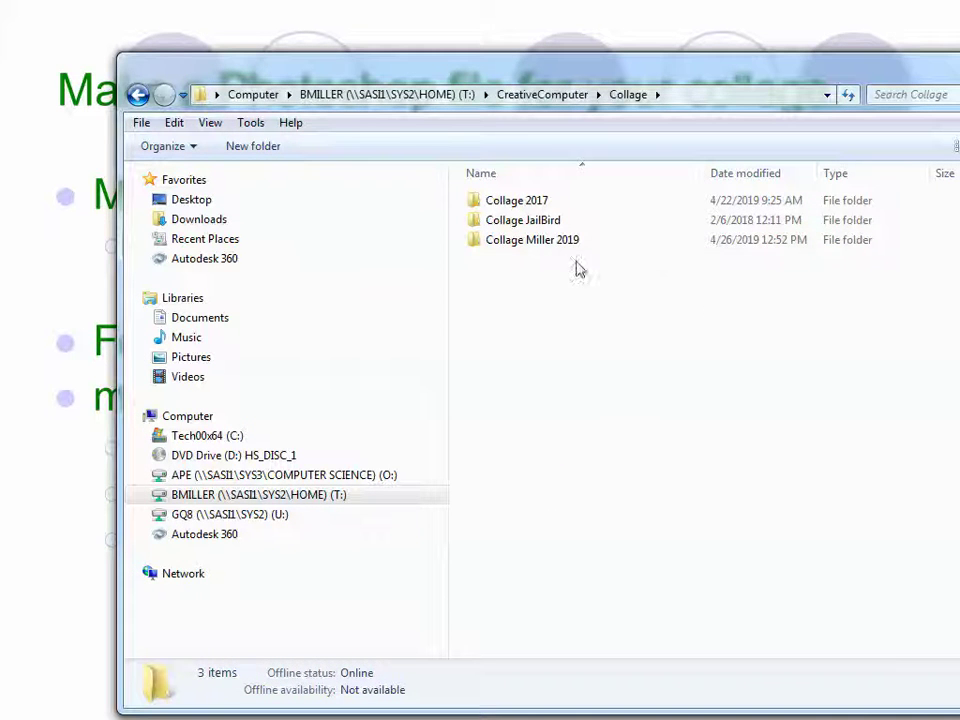
double_click(540, 245)
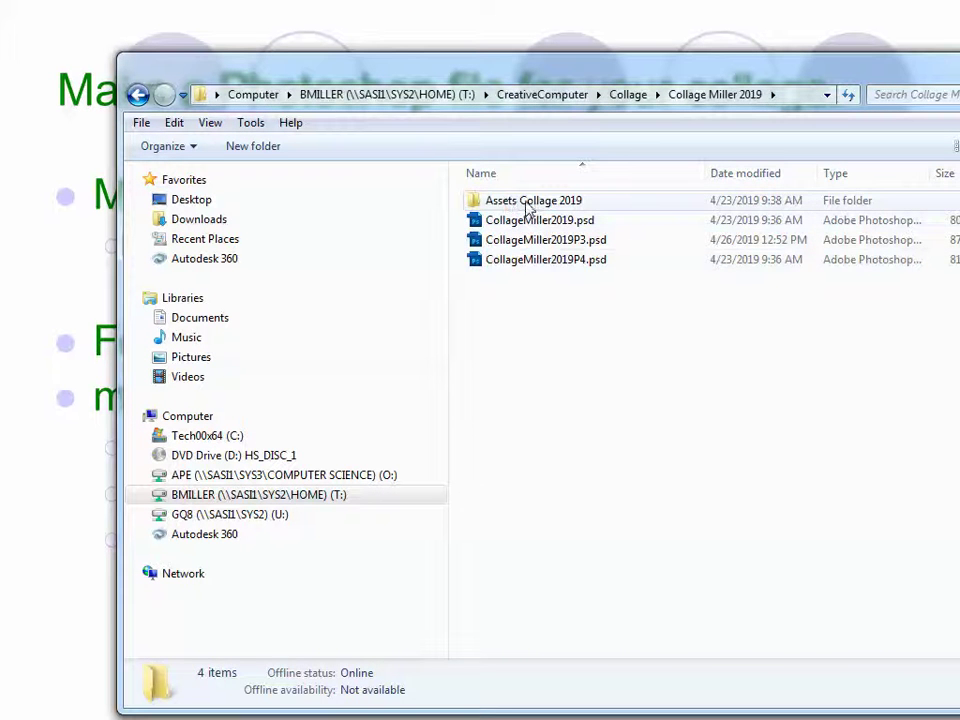
double_click(527, 207)
Step: Reposition the Explorer window and return to the Collage Miller 2019 folder
drag(735, 75, 548, 27)
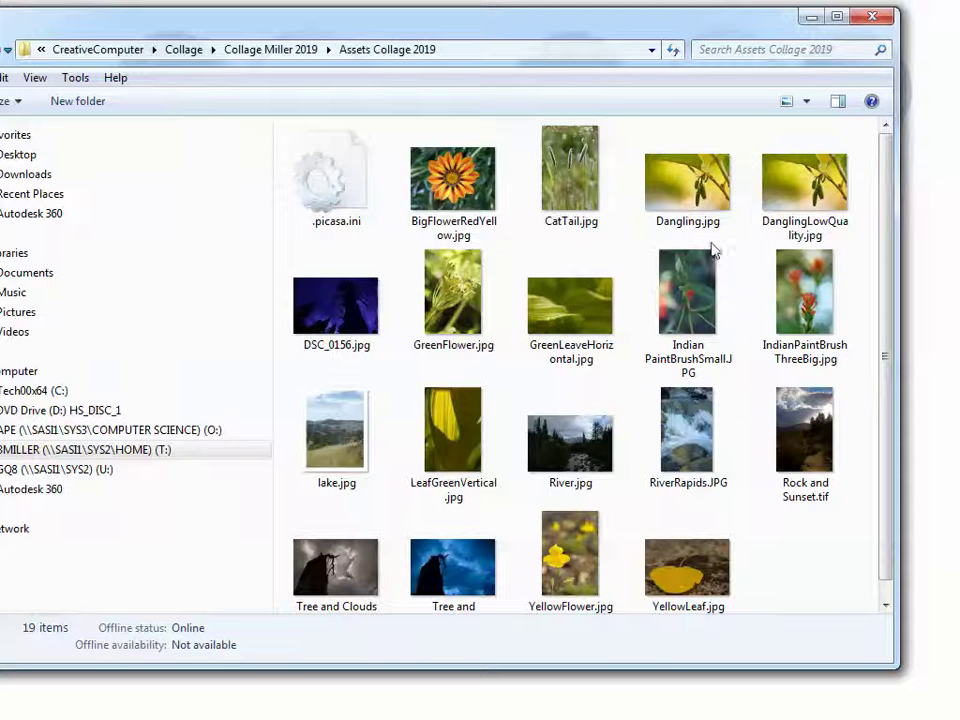
drag(887, 392, 888, 364)
click(259, 52)
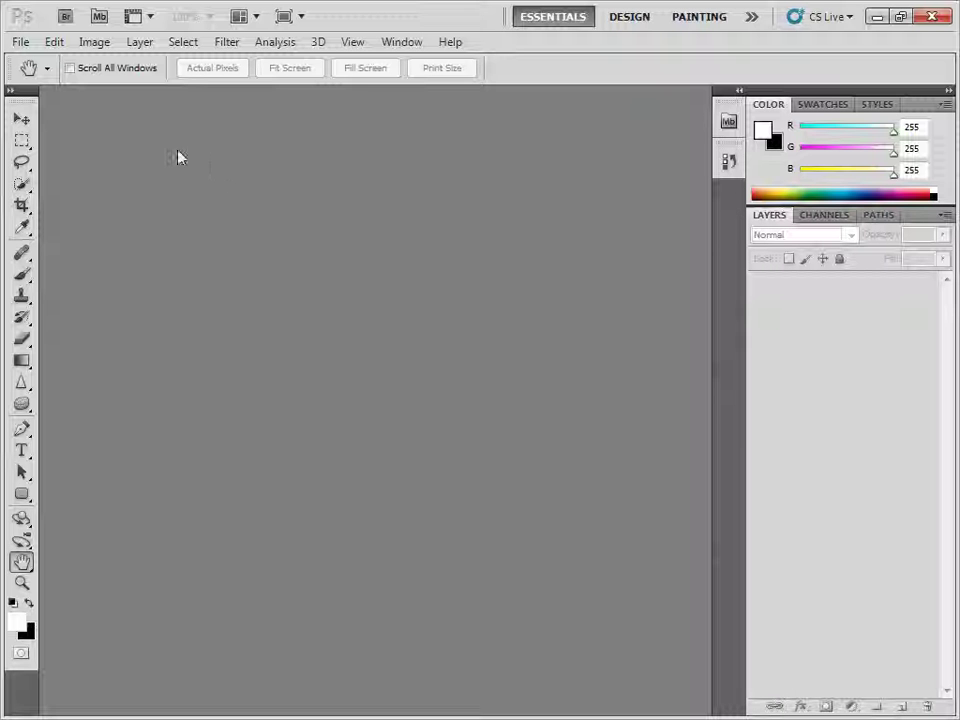
Step: Create a new white 8.5 × 11 in document at 300 pixels/inch in CMYK via File > New
click(20, 42)
click(37, 62)
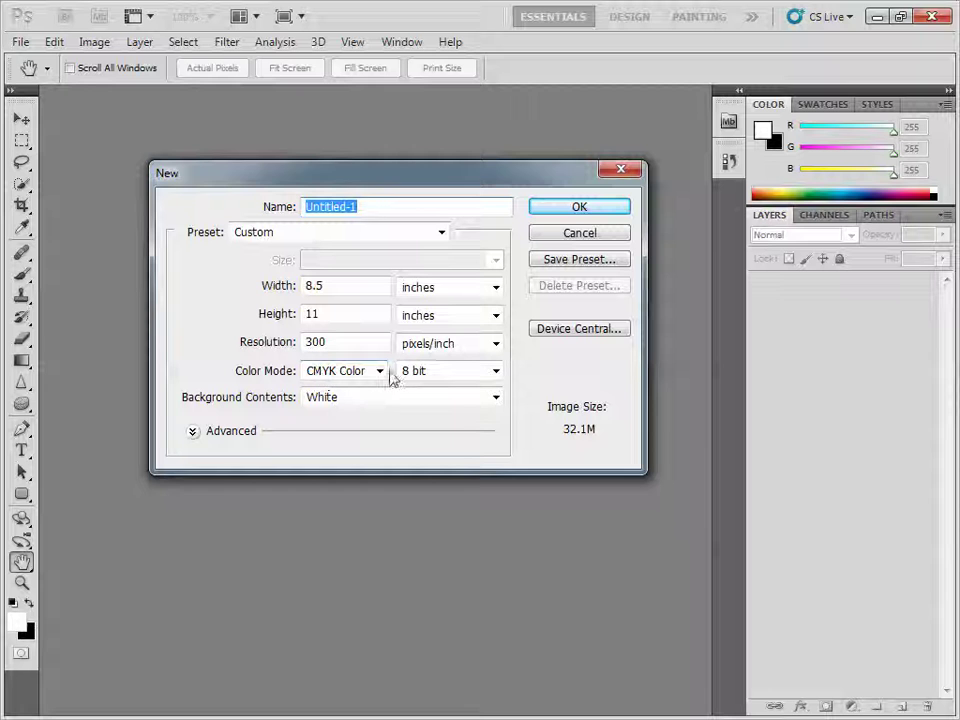
click(598, 208)
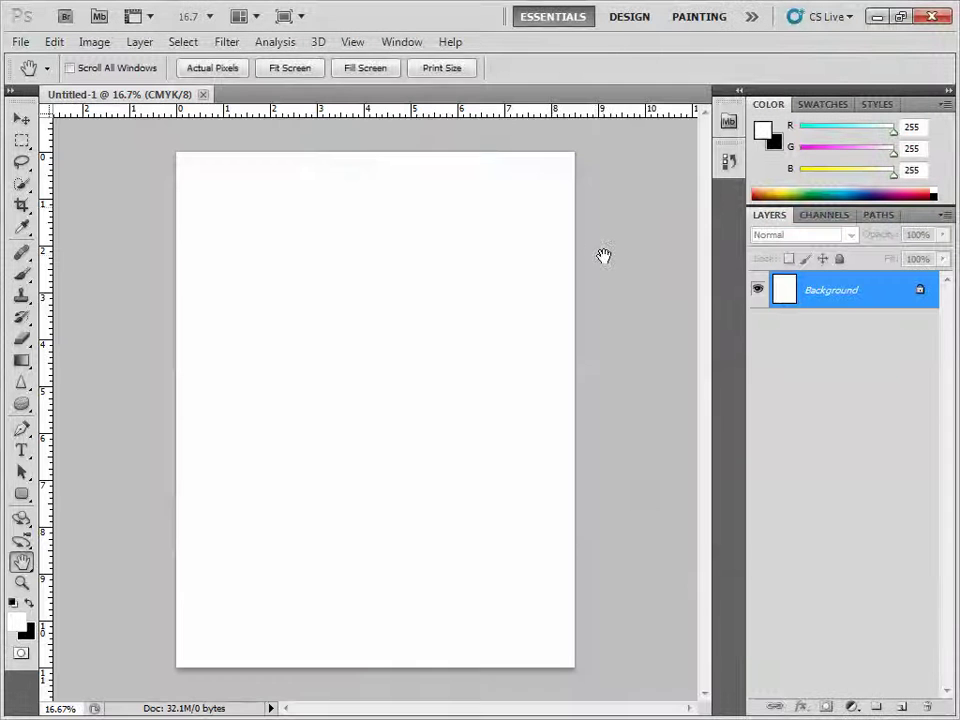
Step: In Save As, browse to T: > CreativeComputer > Collage > Collage Miller 2019
click(18, 42)
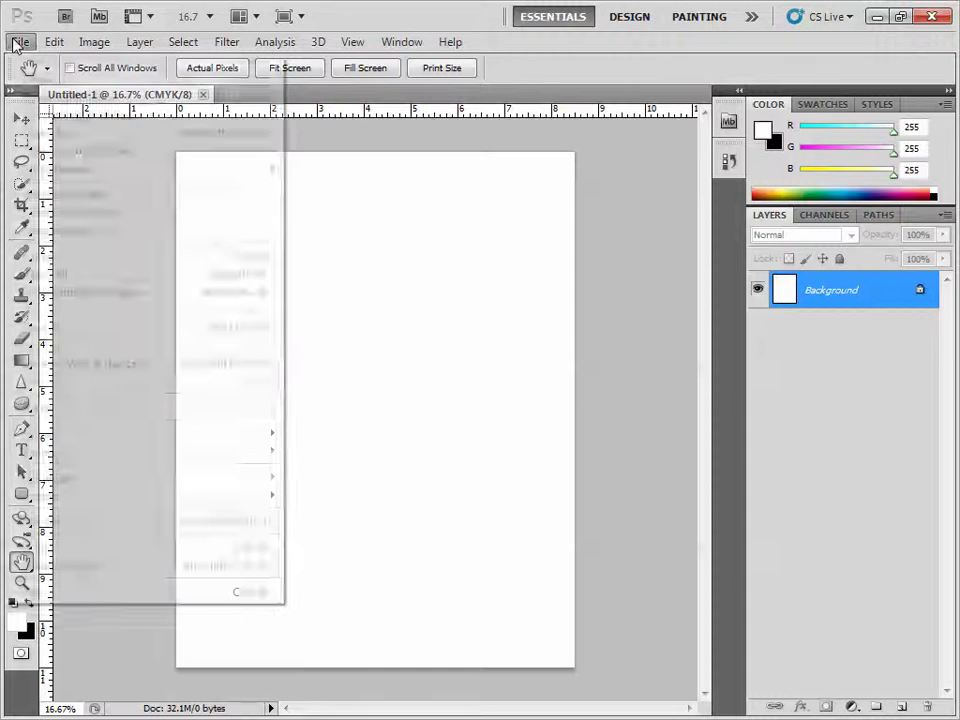
click(88, 333)
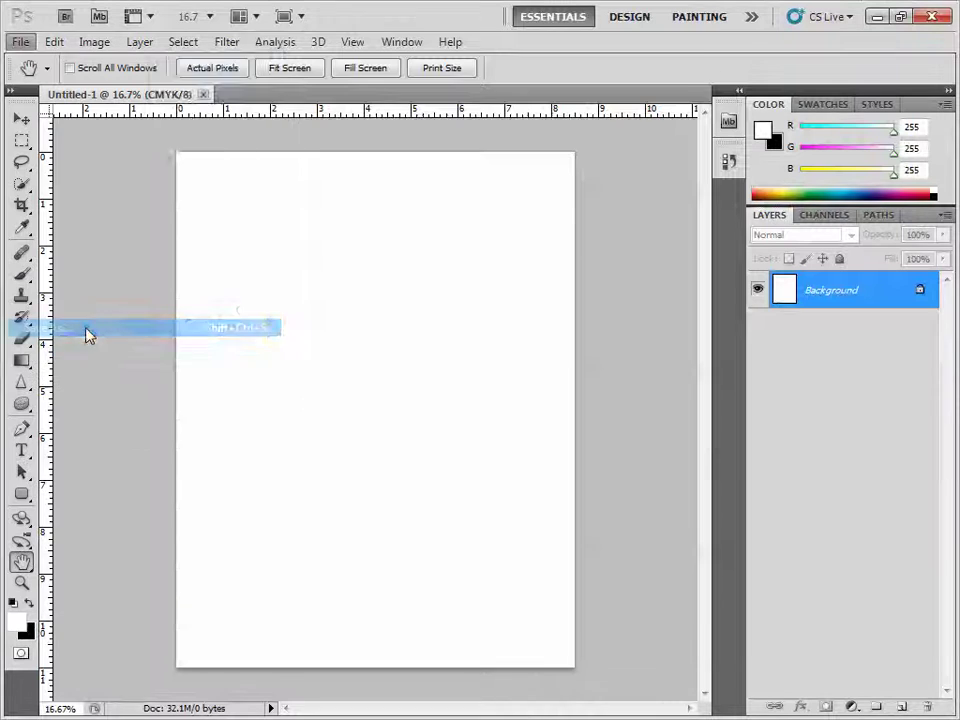
click(207, 318)
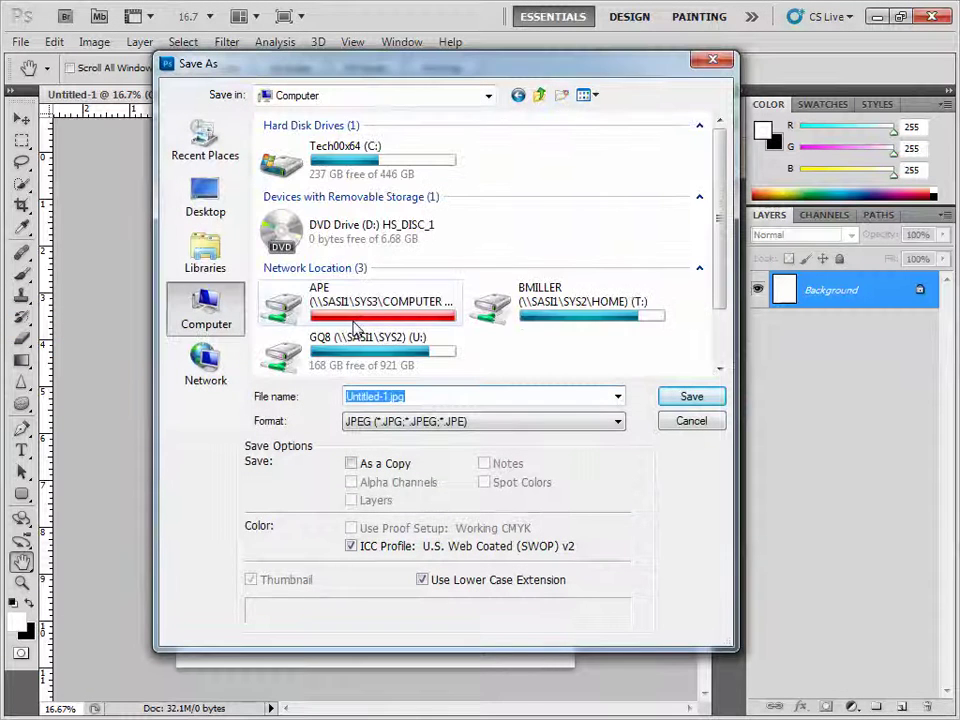
double_click(550, 326)
scroll(350, 290, down, 4)
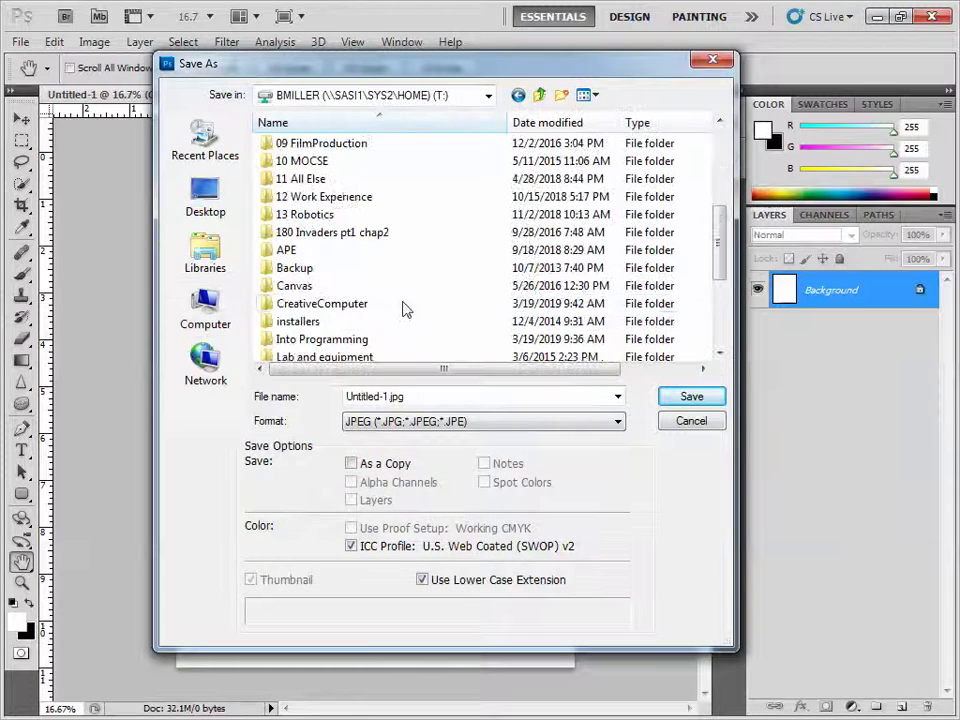
double_click(335, 303)
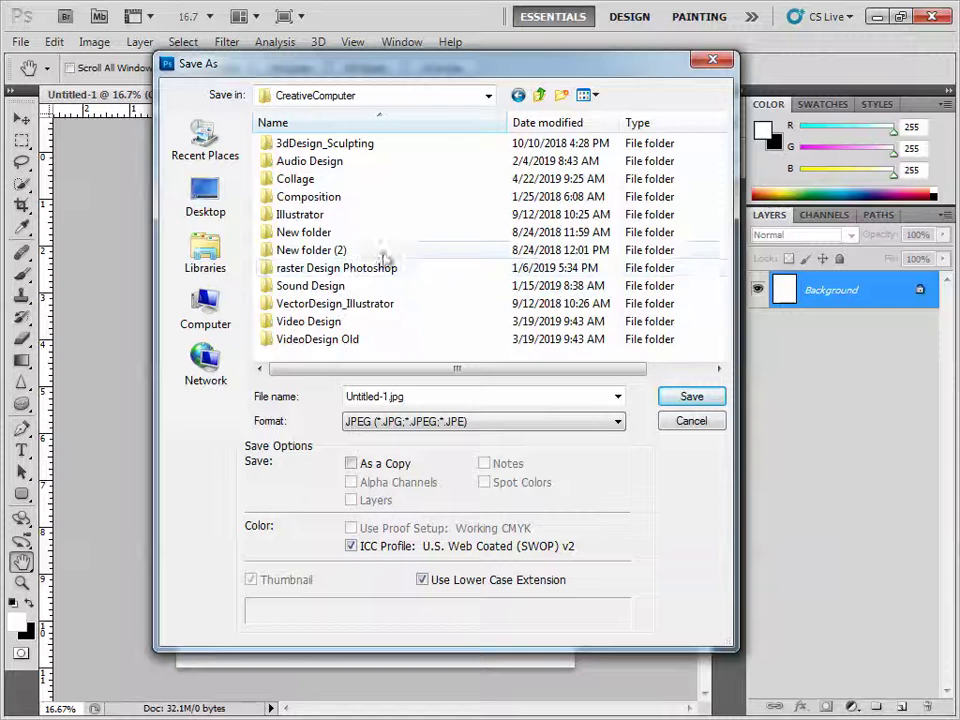
double_click(310, 181)
double_click(336, 182)
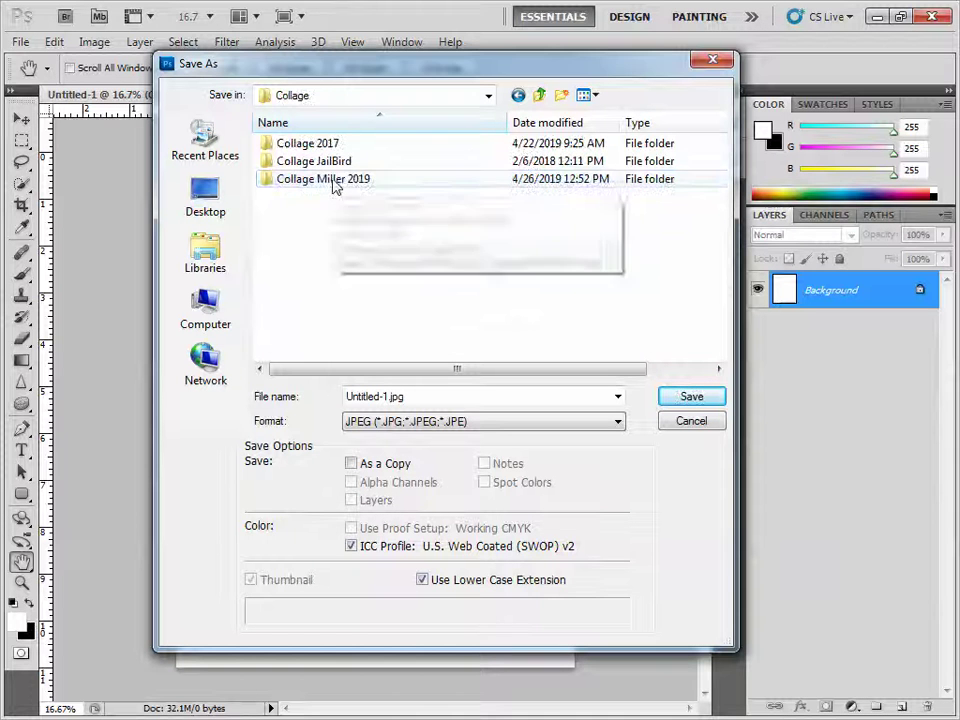
Step: Set the format to Photoshop (*.PSD) and select the Untitled-1 file name for replacement
click(424, 398)
key(Tab)
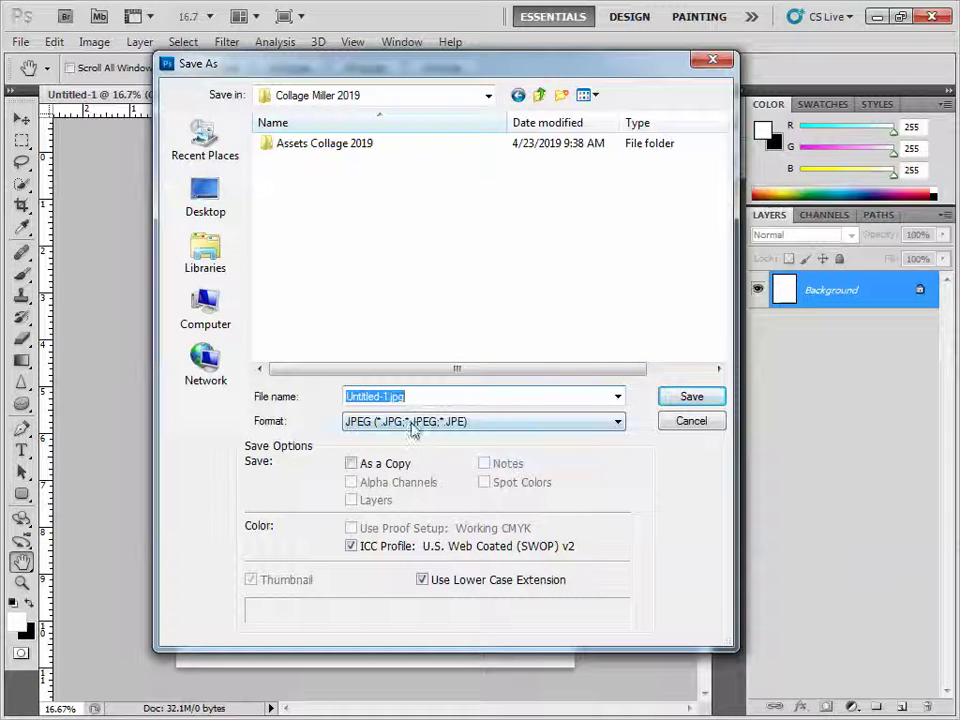
click(510, 425)
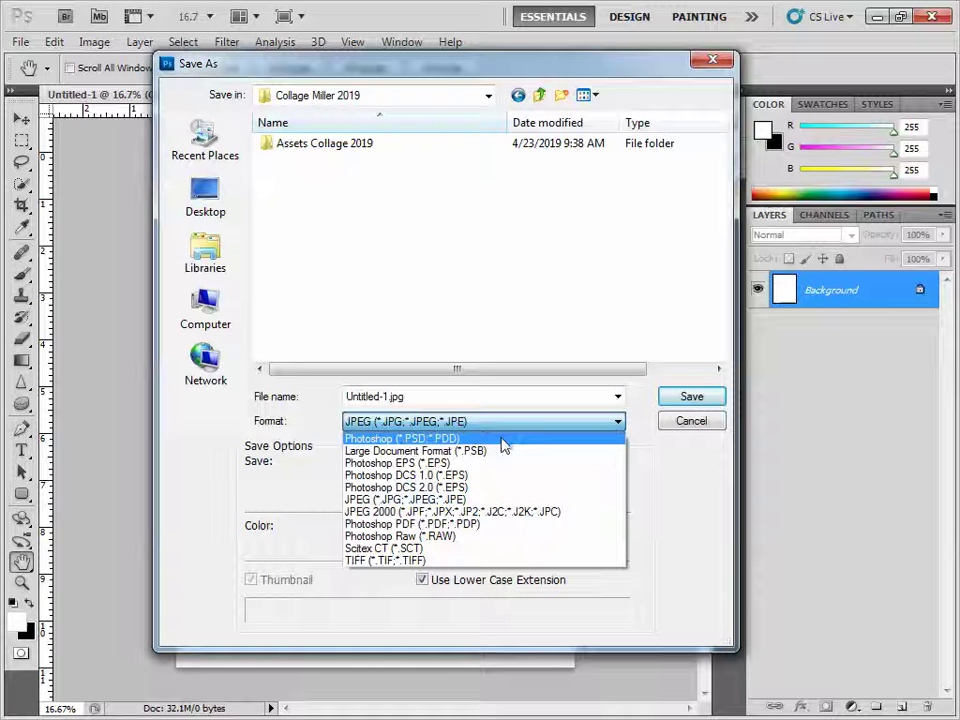
click(410, 441)
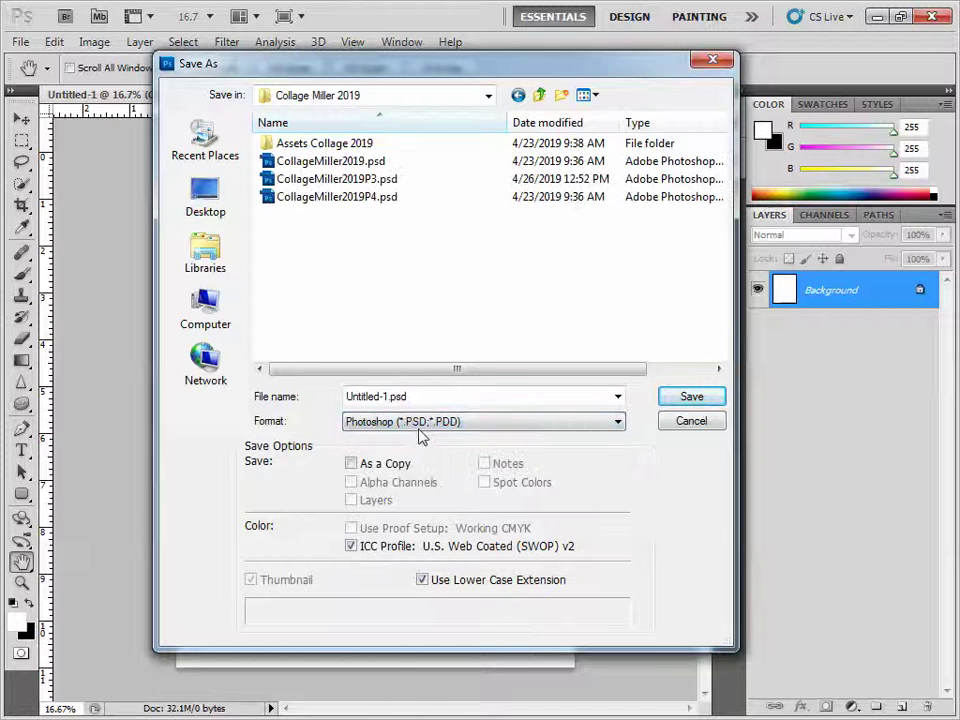
double_click(420, 396)
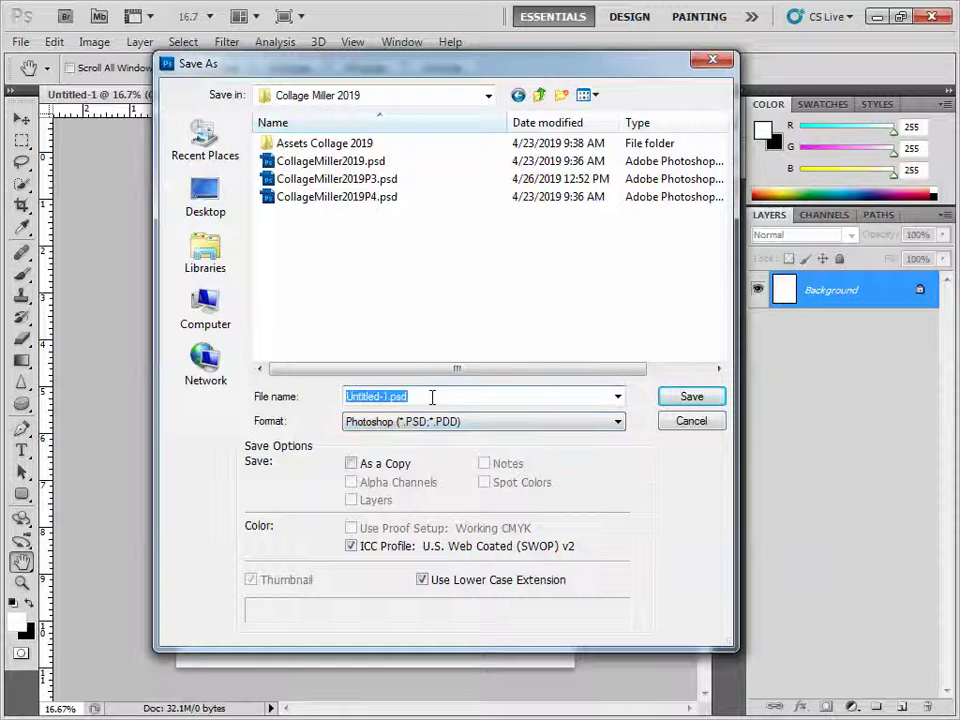
Step: Name the file MillerCollage and save it as a PSD
text(Miller)
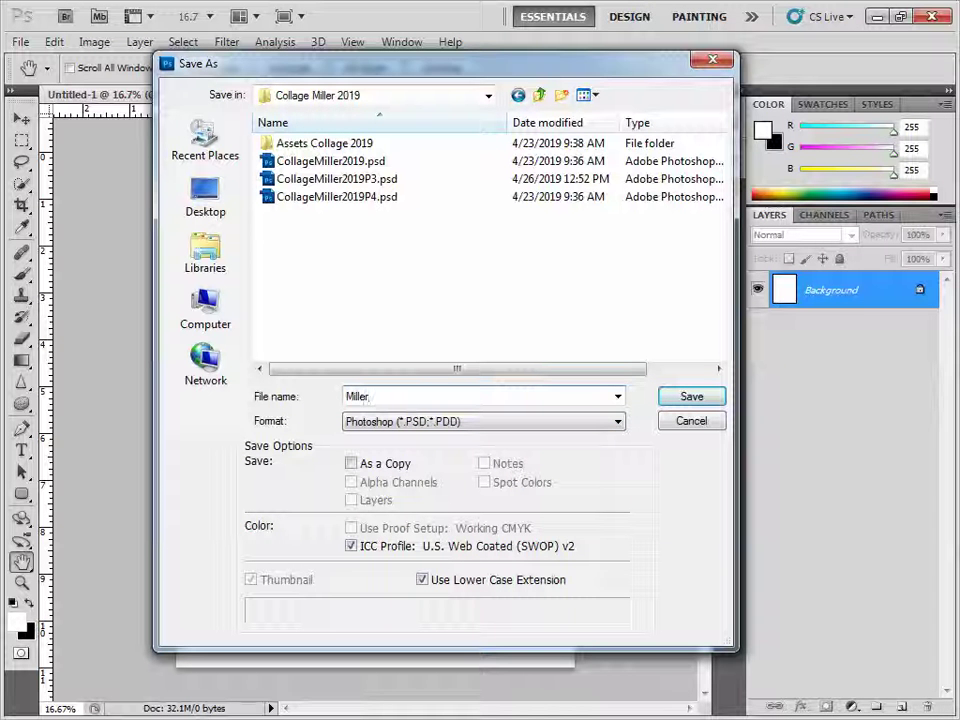
text(Collage)
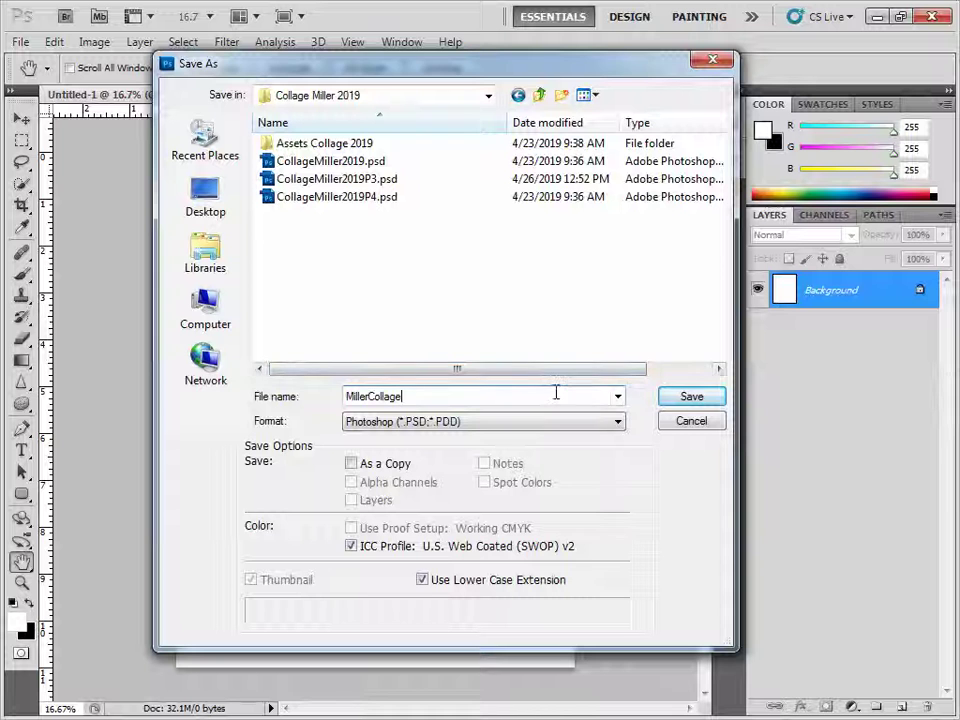
click(692, 397)
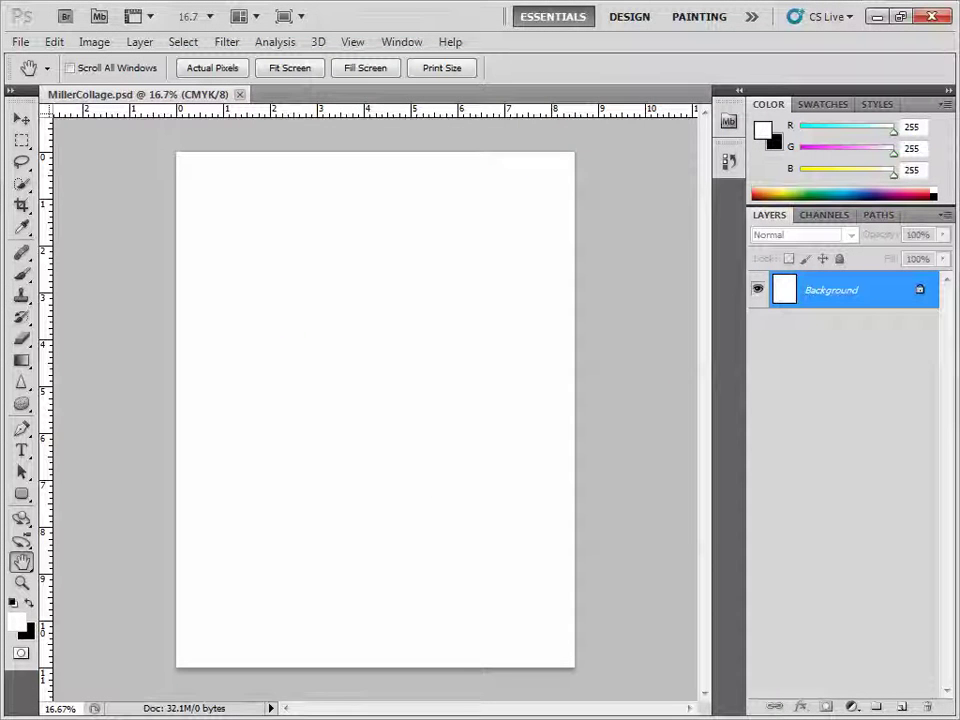